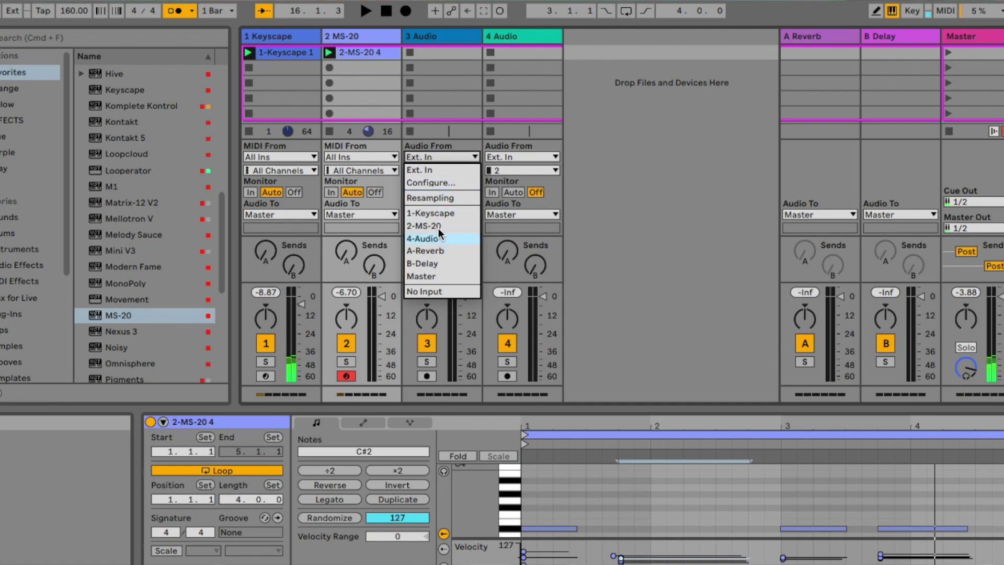
Set the audio input of the 3 Audio track to 2-MS-20
left_click(438, 227)
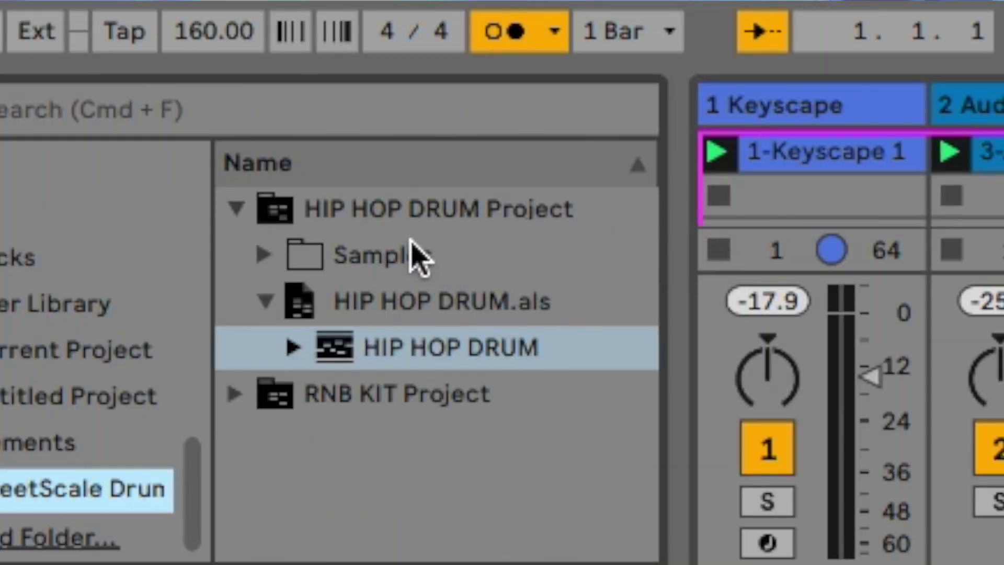
Expand the RNB KIT Project in the browser and duplicate the clap pattern in the RNB KIT clip
left_click(234, 400)
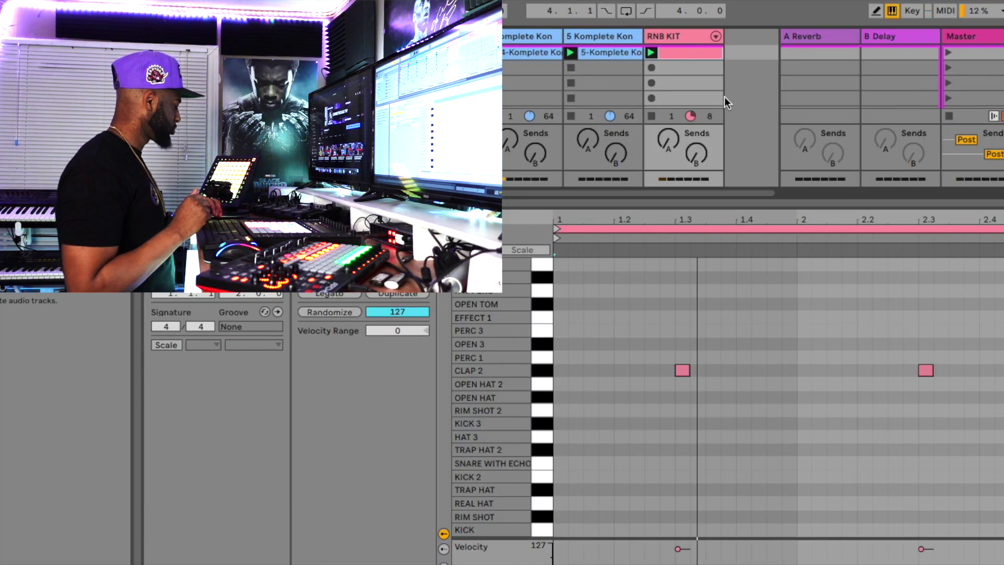
key("ctrl+d")
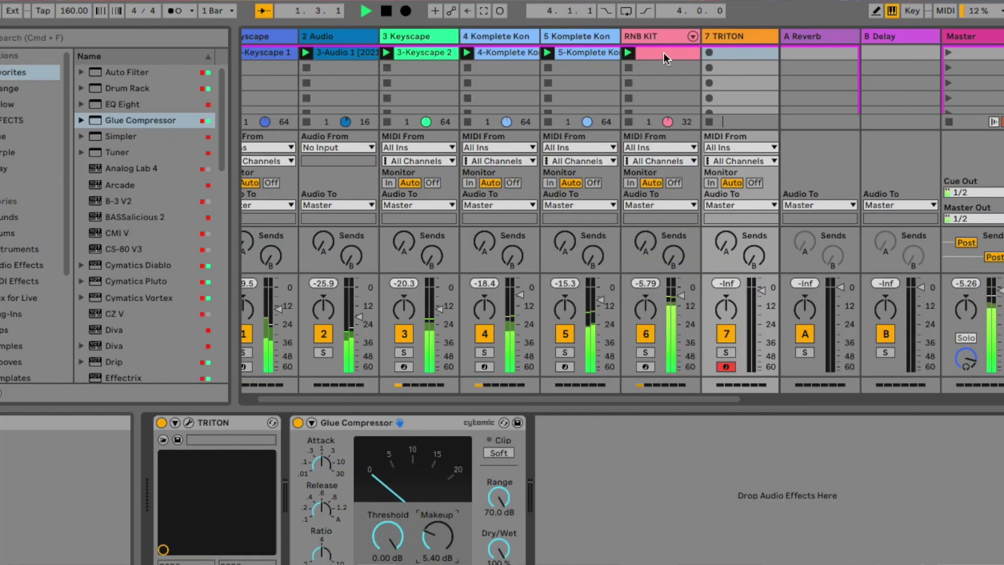
Open the RNB KIT clip, add two extra kick notes and select the kick that follows them
left_click(663, 52)
scroll(274, 456, "down", 1)
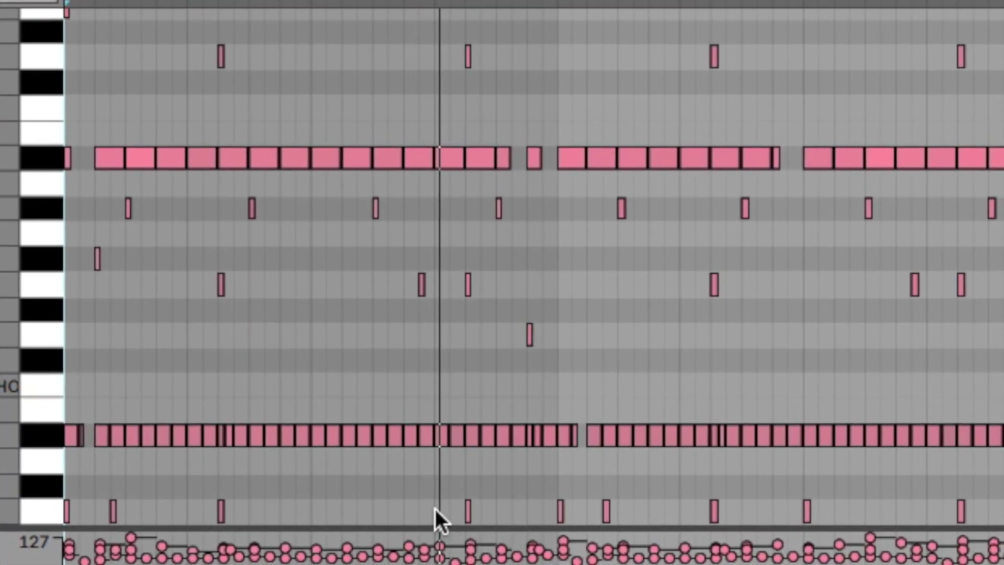
double_click(435, 508)
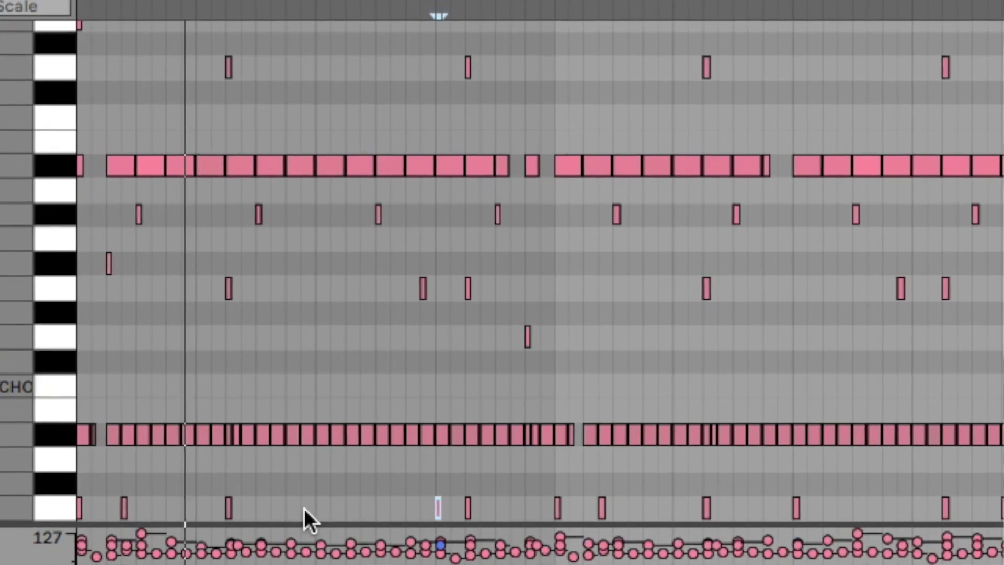
double_click(323, 505)
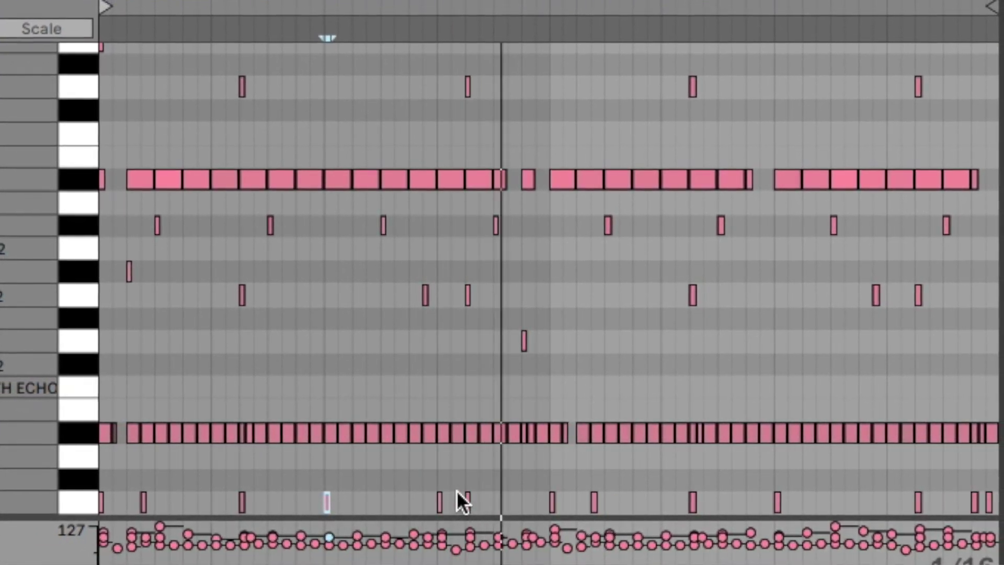
left_click_drag(463, 497, 490, 507)
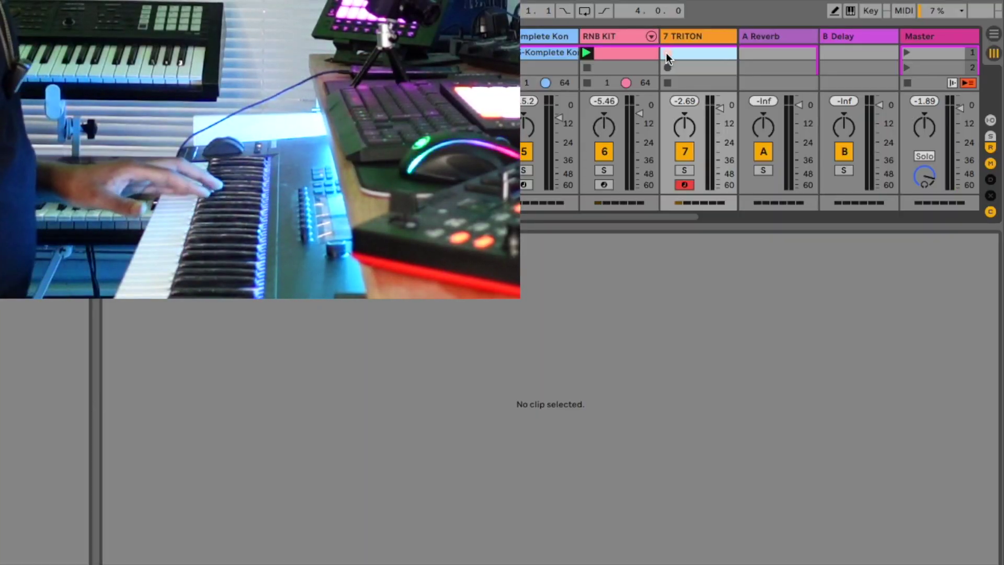
Record a bass line into the first slot of the 7 TRITON track and launch the recorded clip
left_click(666, 53)
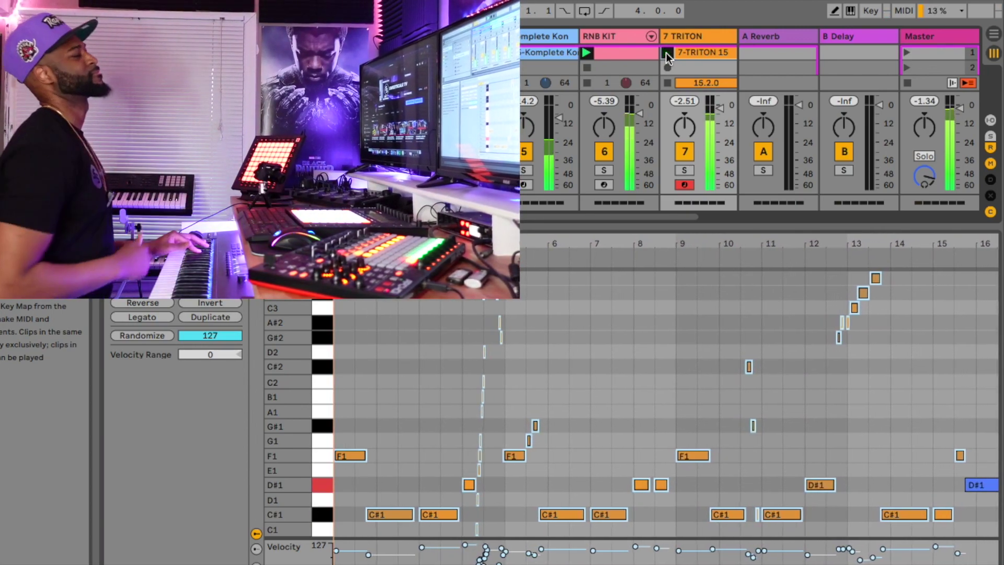
left_click(666, 52)
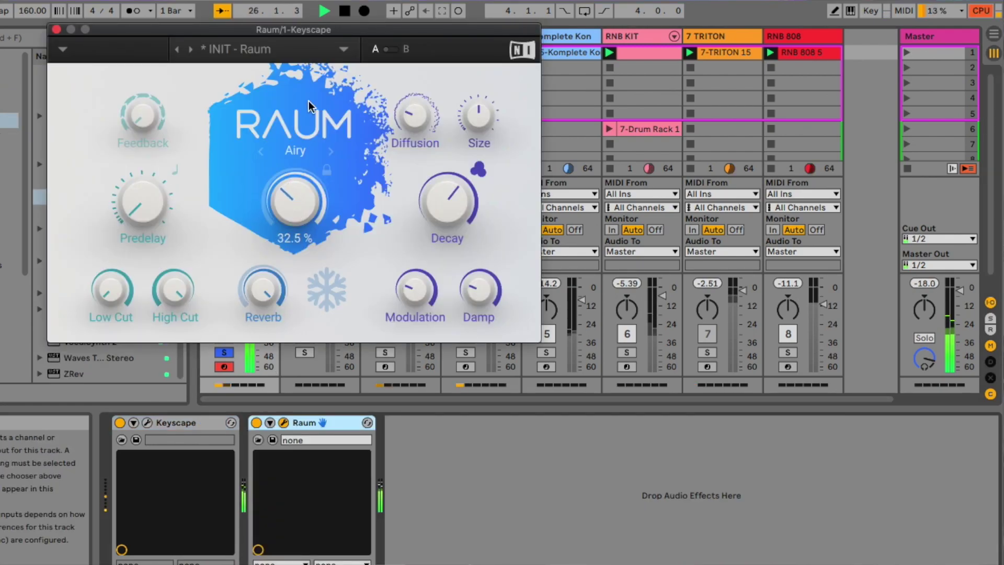
Add the RC-20 Retro Color effect after Raum on the 1 Keyscape track and slightly lower that track's volume
left_click(56, 30)
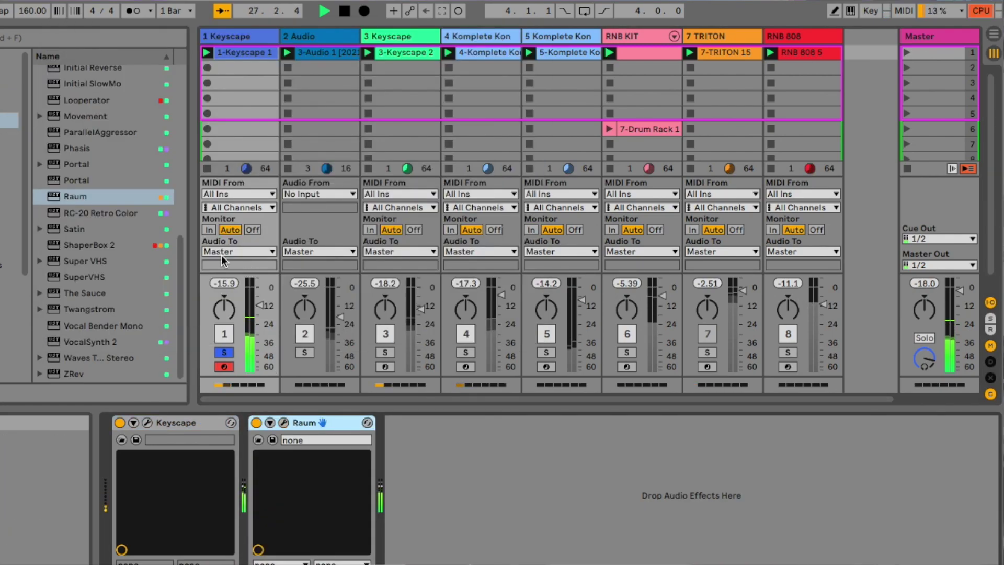
left_click_drag(79, 213, 498, 466)
left_click_drag(338, 281, 449, 470)
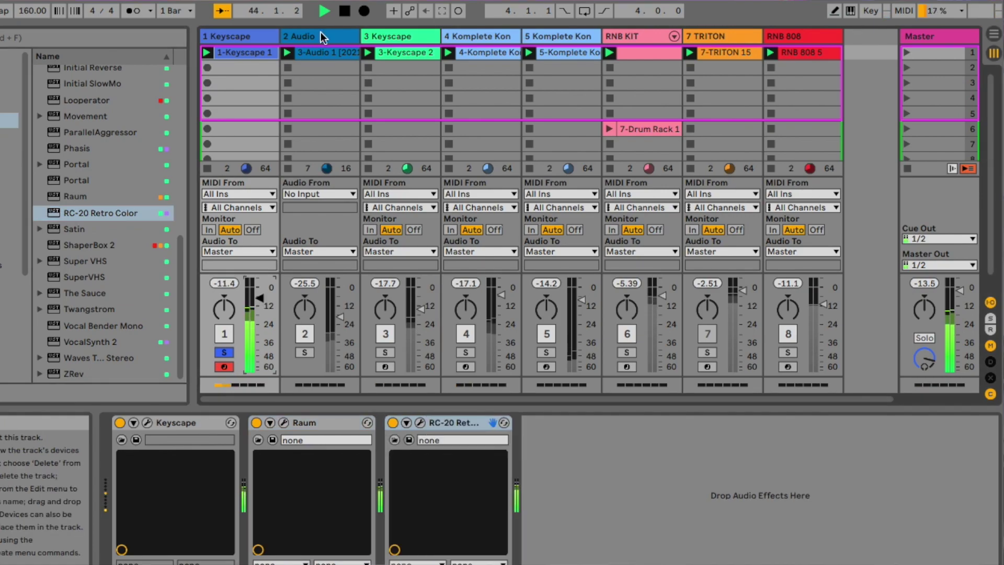
left_click_drag(258, 297, 258, 302)
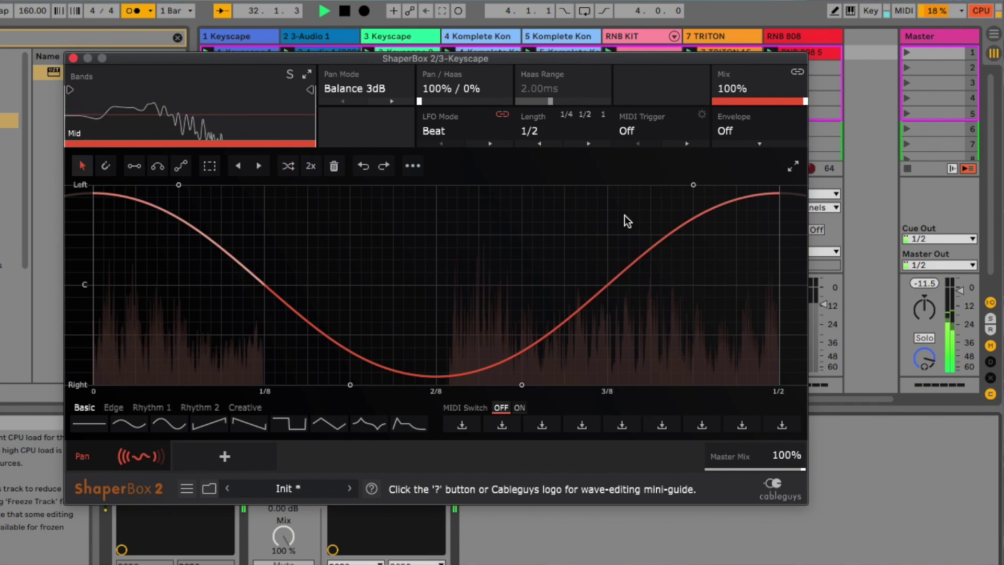
Double the pan wave in ShaperBox 2 on the 3 Keyscape track and reduce its master mix
left_click(311, 166)
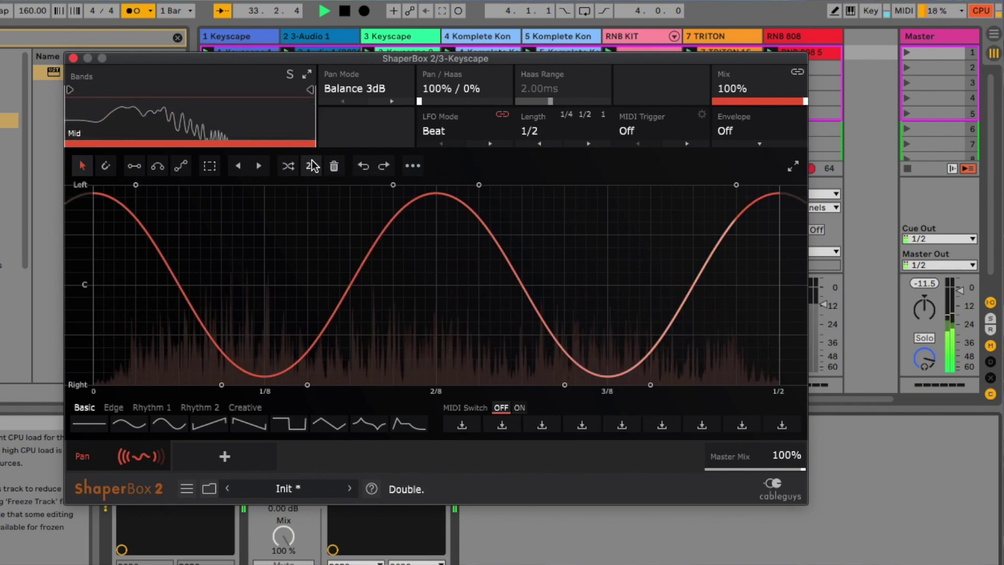
left_click_drag(752, 456, 753, 470)
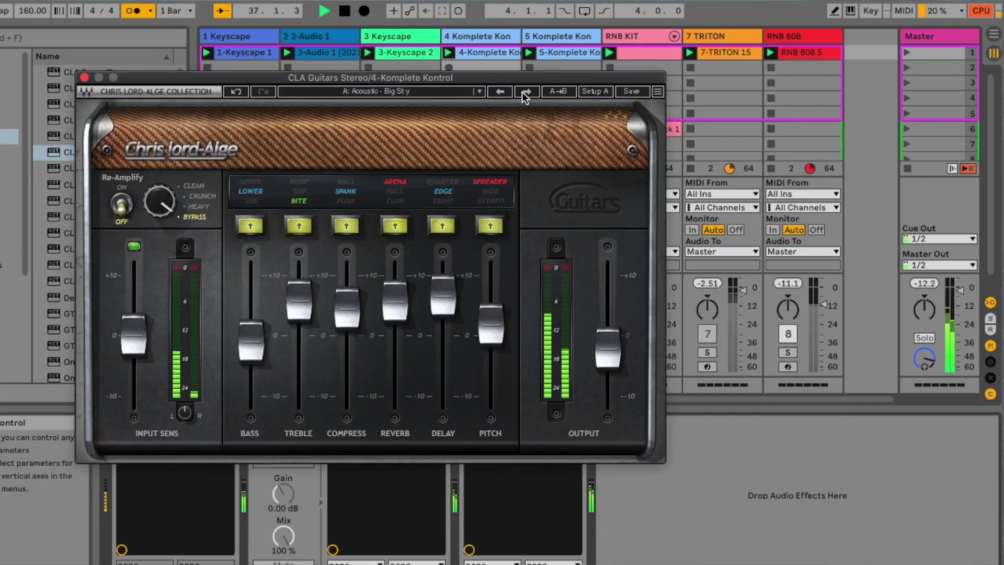
Close the CLA Guitars window, open ShaperBox 2 on the 4 Komplete Kontrol track and reduce its master mix
left_click(84, 77)
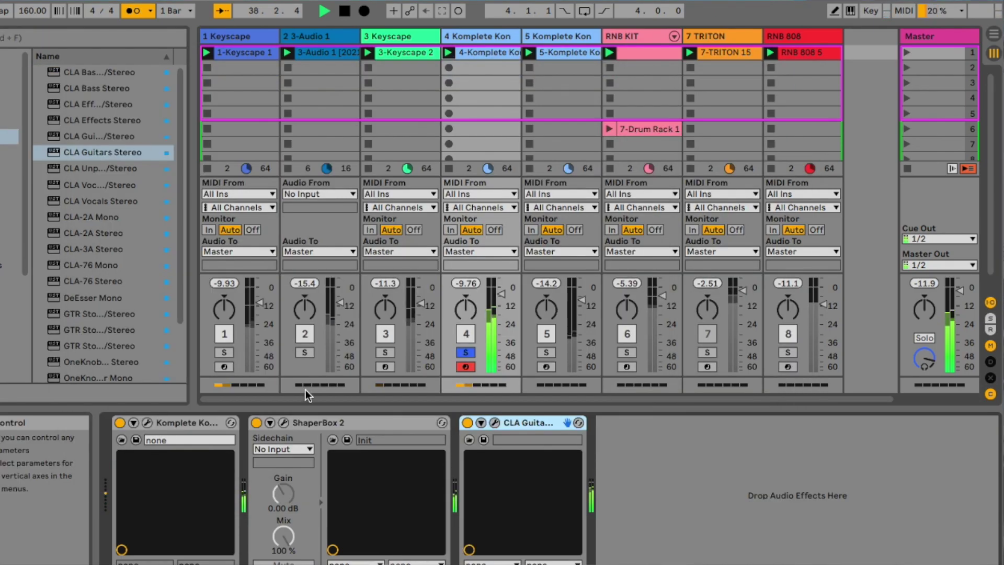
left_click(284, 423)
left_click_drag(753, 465, 752, 480)
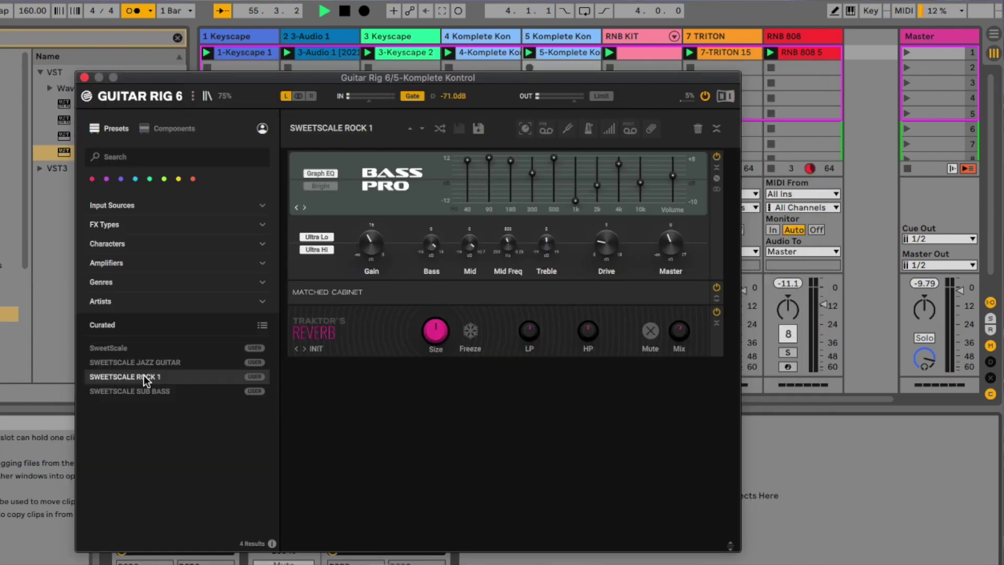
Close the Guitar Rig 6 window of the 5 Komplete Kontrol track
left_click(84, 78)
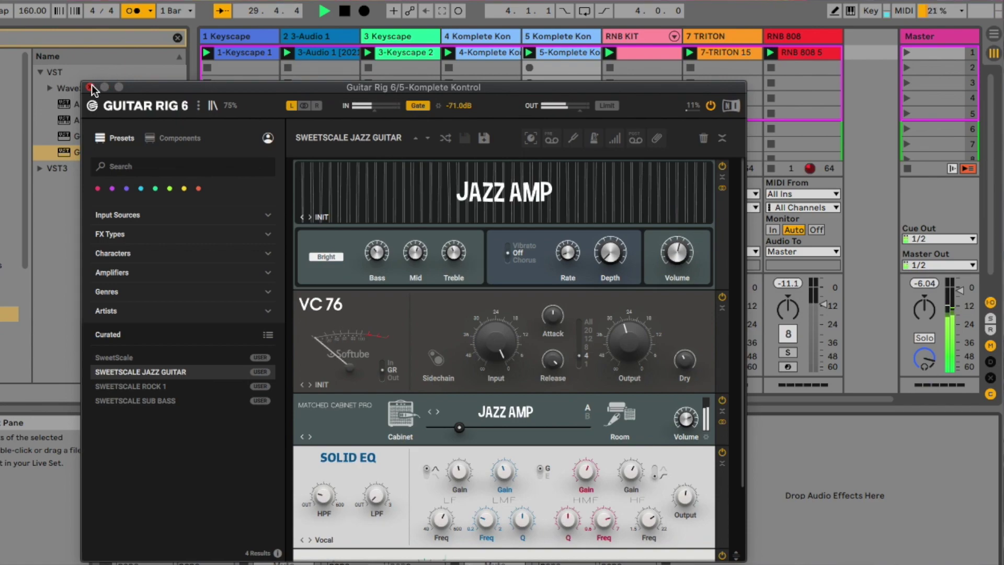
left_click(90, 87)
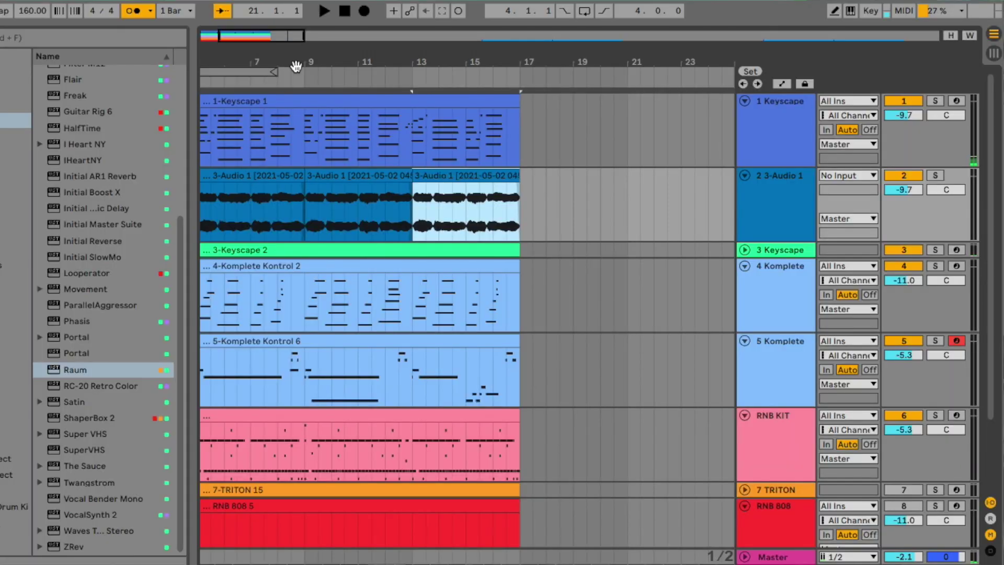
Trim the first 4-Komplete Kontrol 2 clip to start at bar 9 and remove the first RNB 808 5 clip
left_click_drag(296, 66, 293, 255)
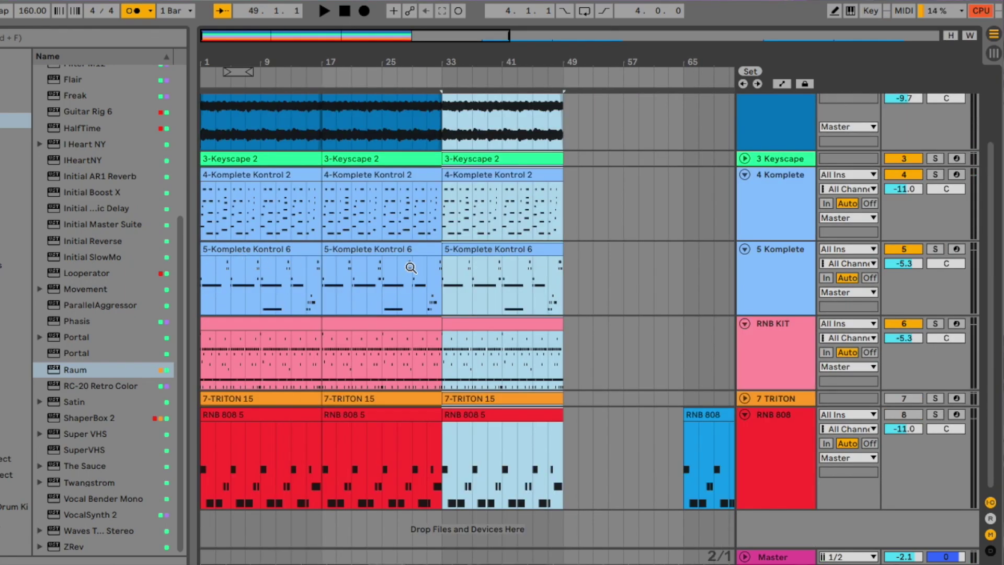
left_click(202, 176)
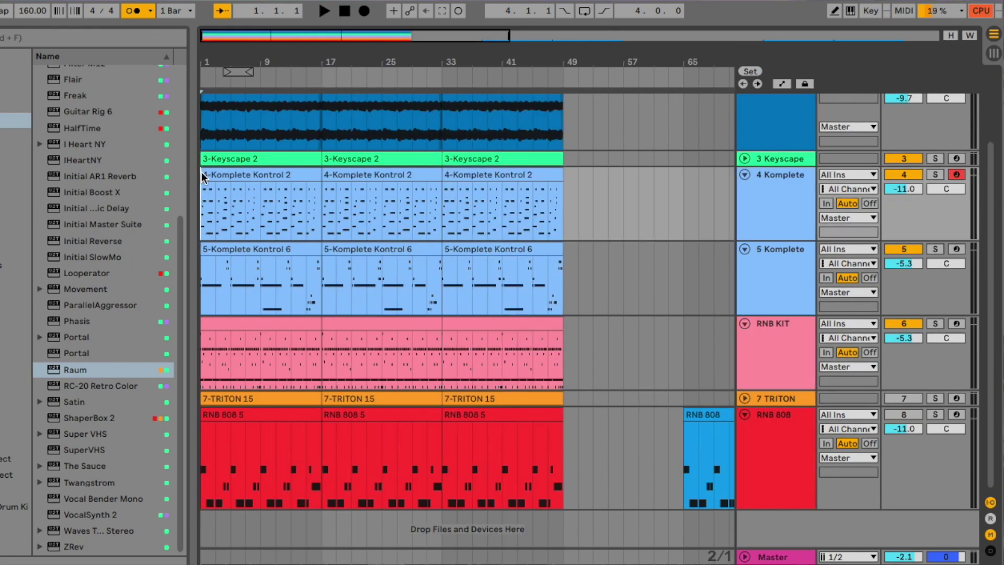
left_click(201, 175)
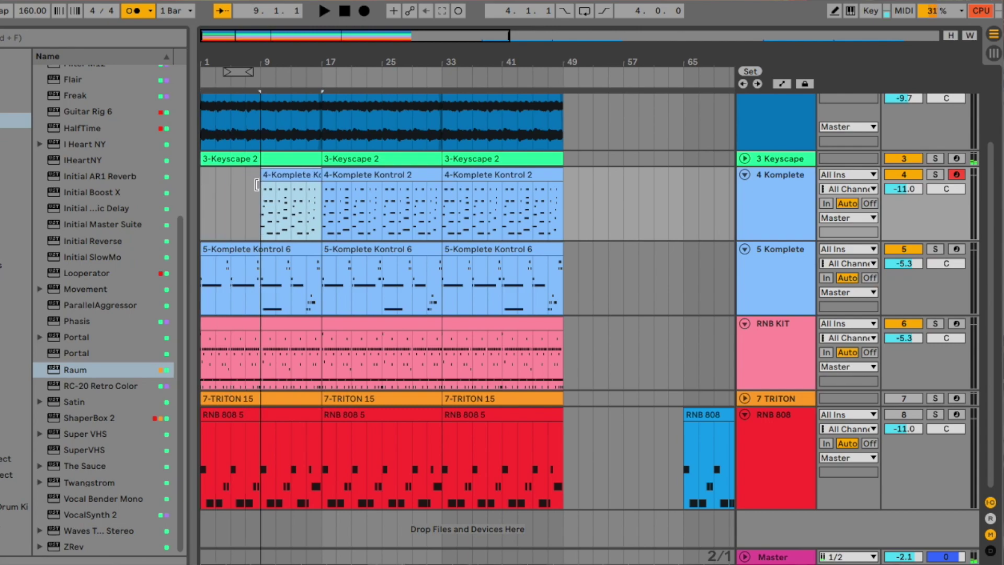
left_click(209, 438)
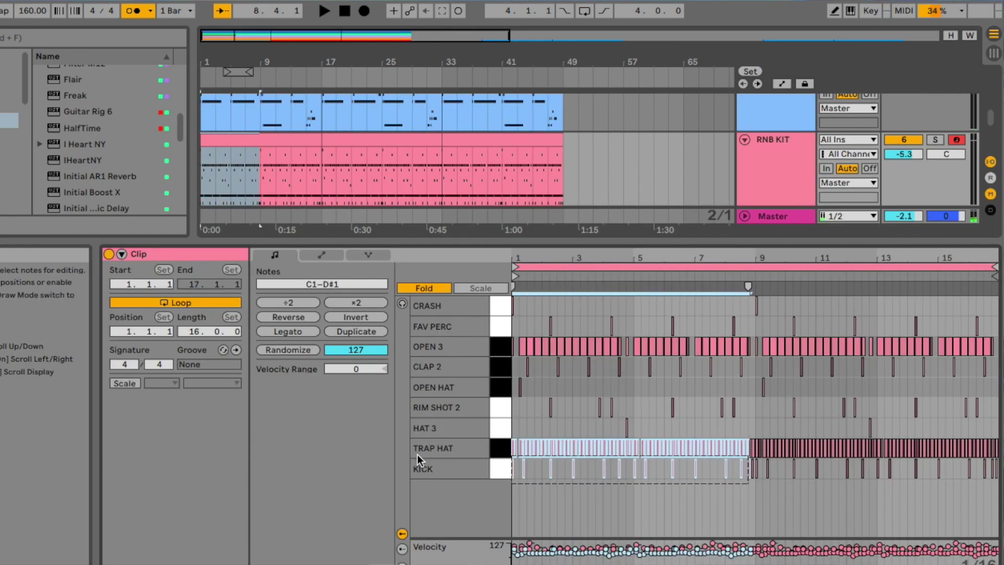
Delete the kick and trap hat notes from the first eight bars of the RNB KIT clip
left_click(428, 468)
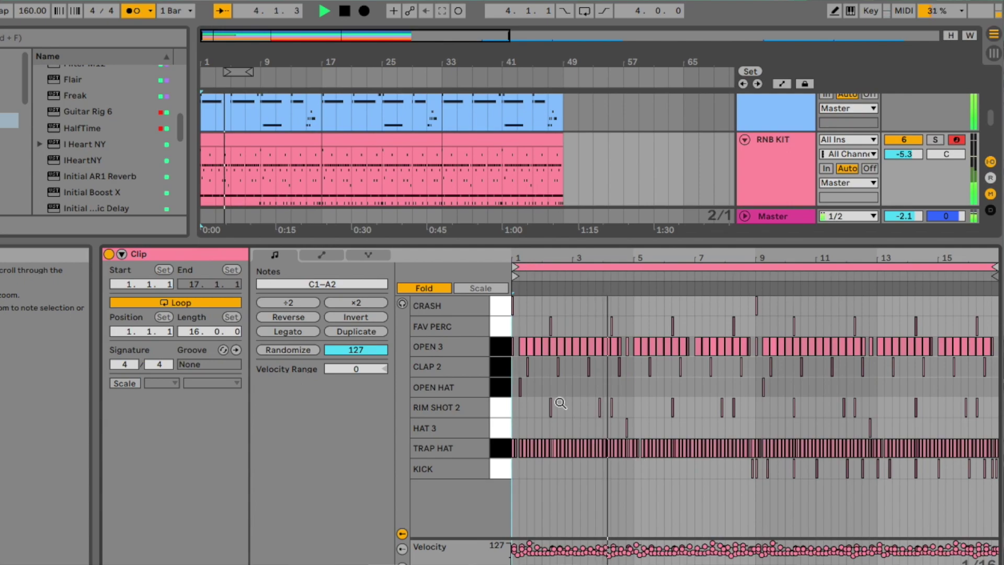
key("space")
left_click_drag(742, 472, 480, 431)
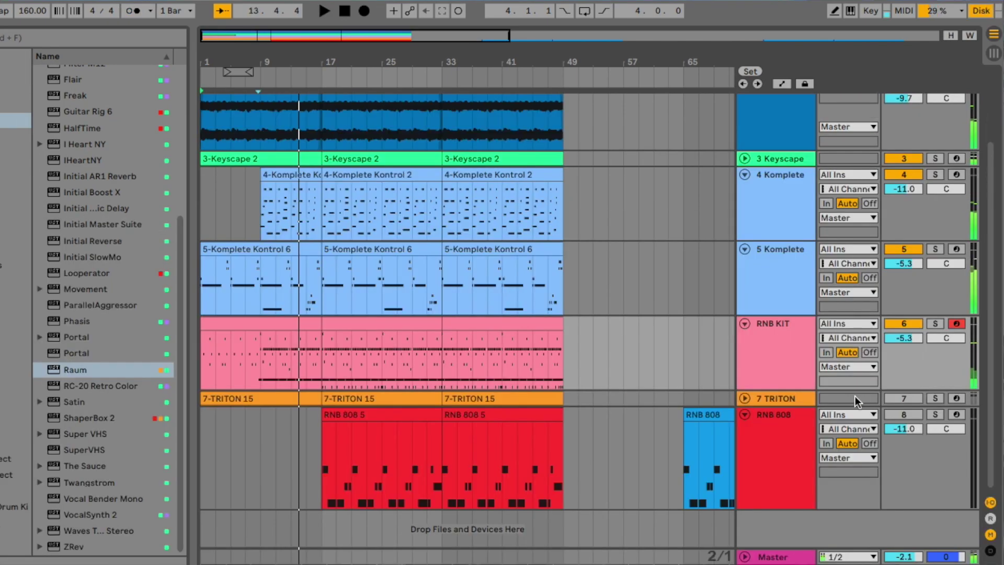
Unfold the 7 TRITON track and cut its first clip from the beginning up to bar 9
left_click(744, 399)
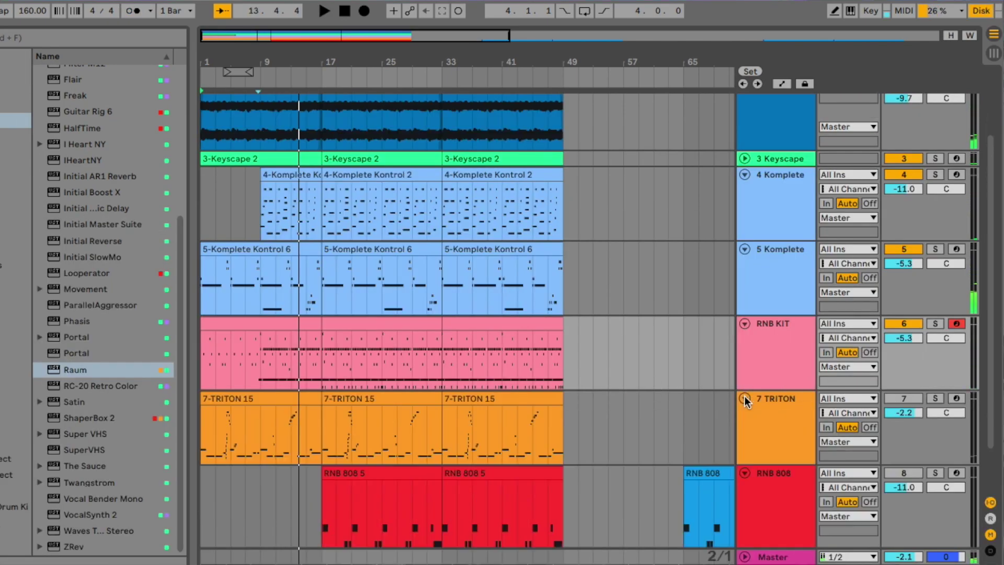
left_click_drag(200, 397, 261, 402)
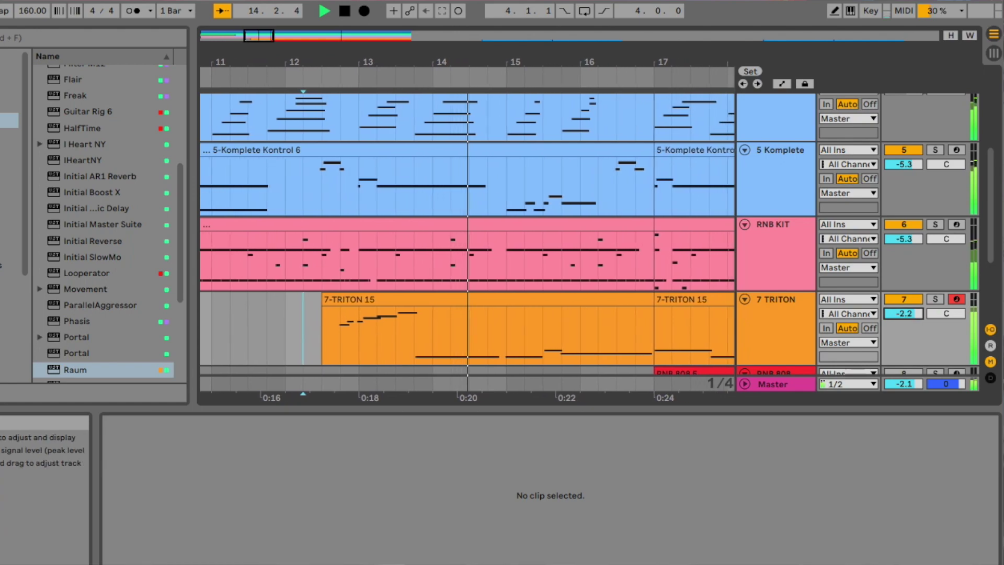
Set the 7 TRITON track's volume to -2.5 dB
left_click_drag(904, 313, 905, 319)
scroll(811, 297, "down", 2)
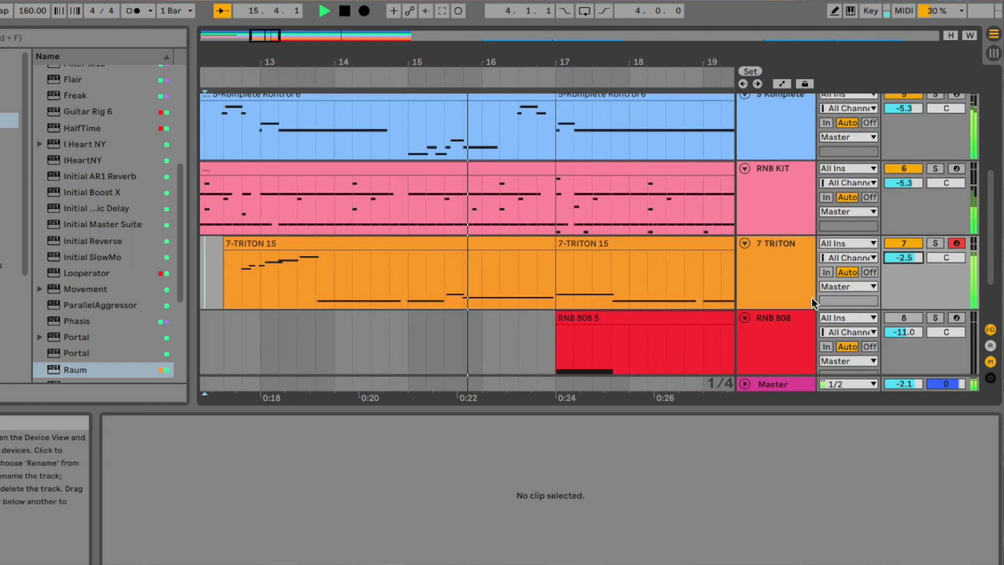
scroll(691, 265, "down", 2)
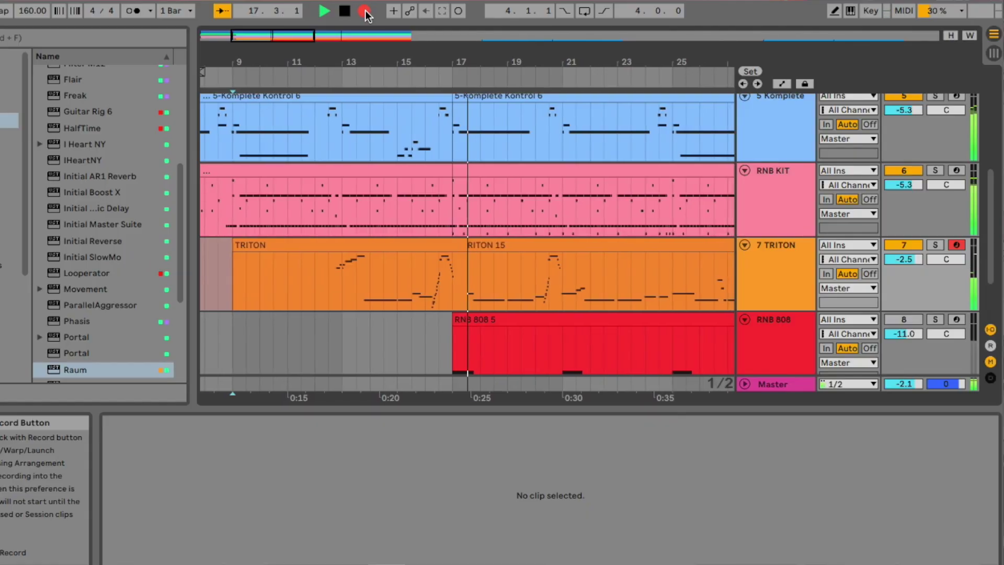
scroll(510, 285, "down", 3)
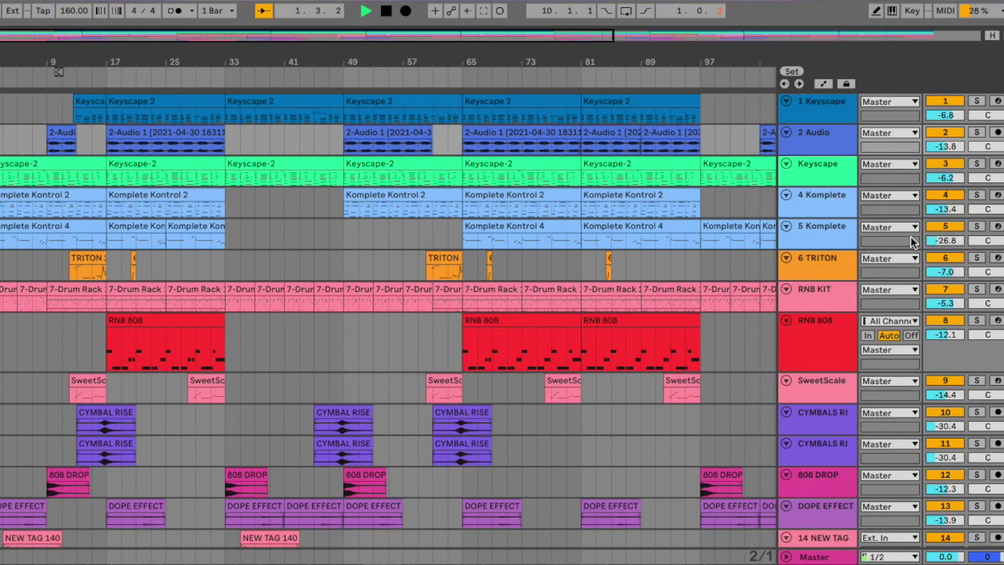
Examine all tracks of the playing full arrangement, from the Keyscape tracks down to the NEW TAG track
scroll(823, 265, "down", 3)
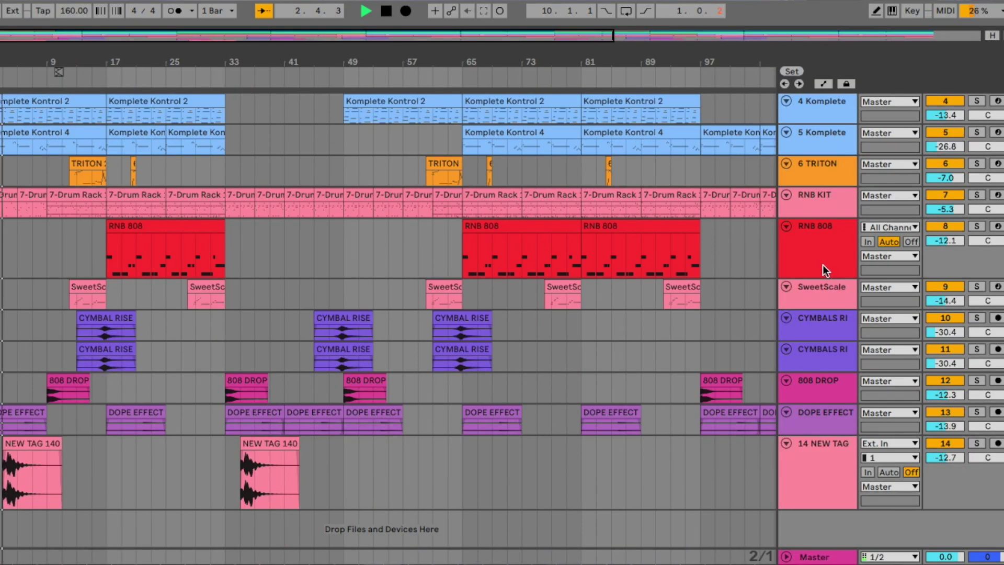
scroll(822, 265, "up", 3)
scroll(823, 265, "down", 3)
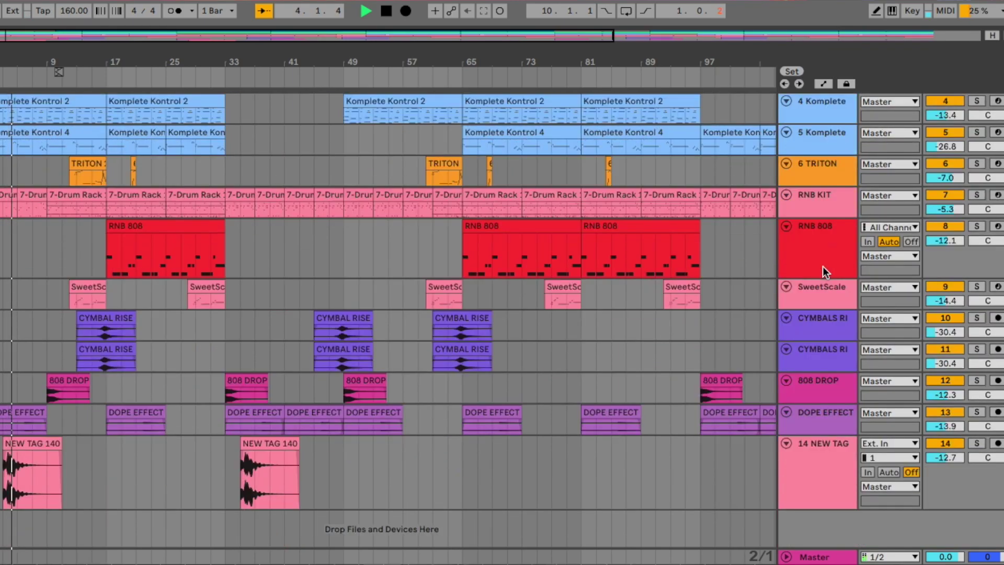
scroll(823, 272, "up", 1)
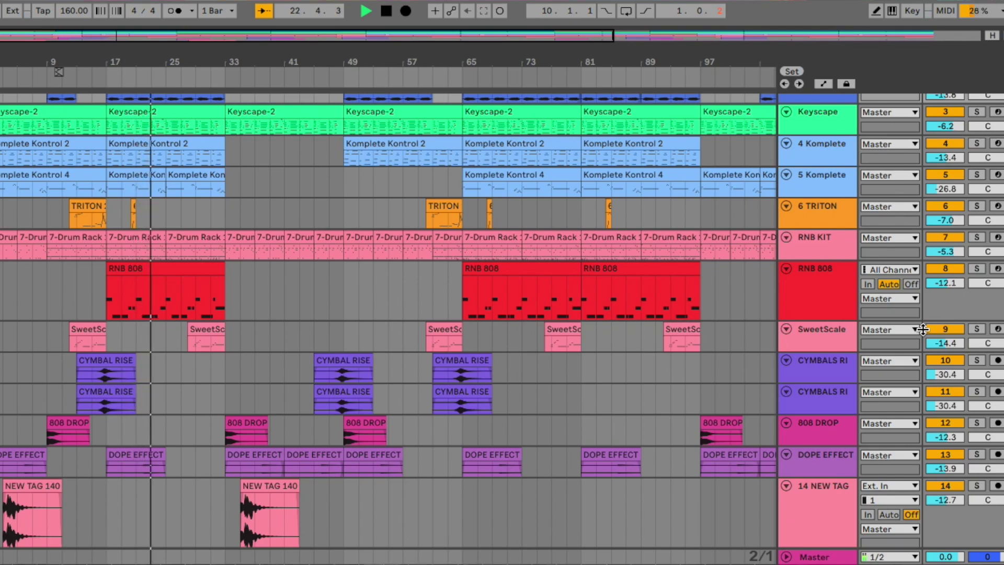
scroll(923, 329, "down", 2)
scroll(923, 329, "up", 5)
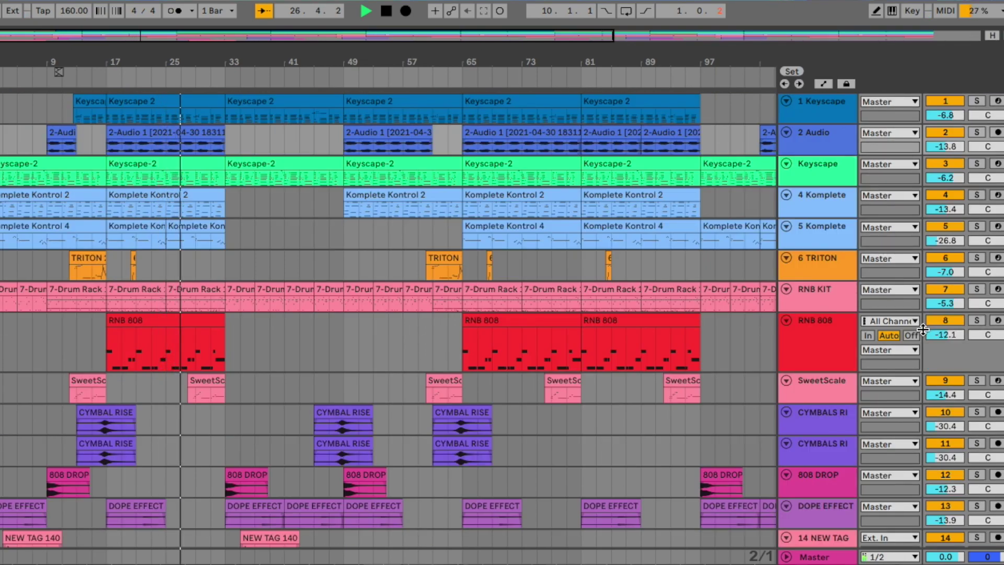
scroll(923, 329, "down", 1)
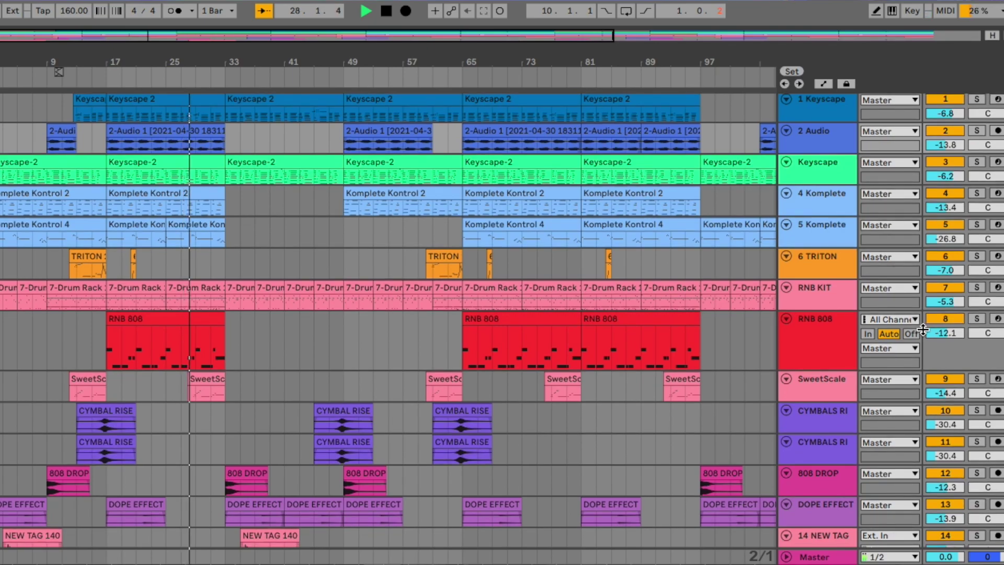
scroll(923, 329, "down", 1)
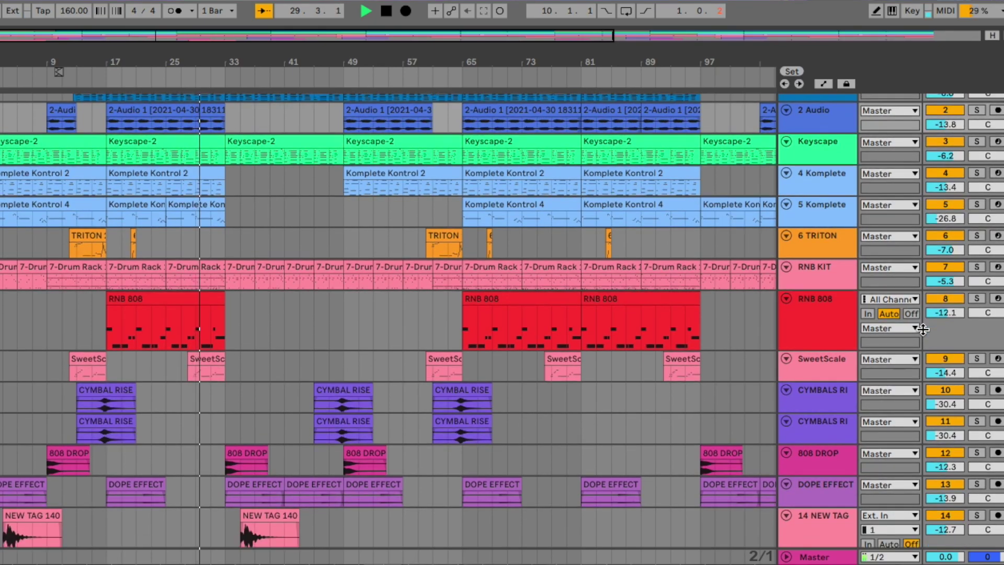
Duplicate the second NEW TAG 140 clip directly after itself on the 14 NEW TAG track, and duplicate that copy as well
scroll(923, 328, "up", 1)
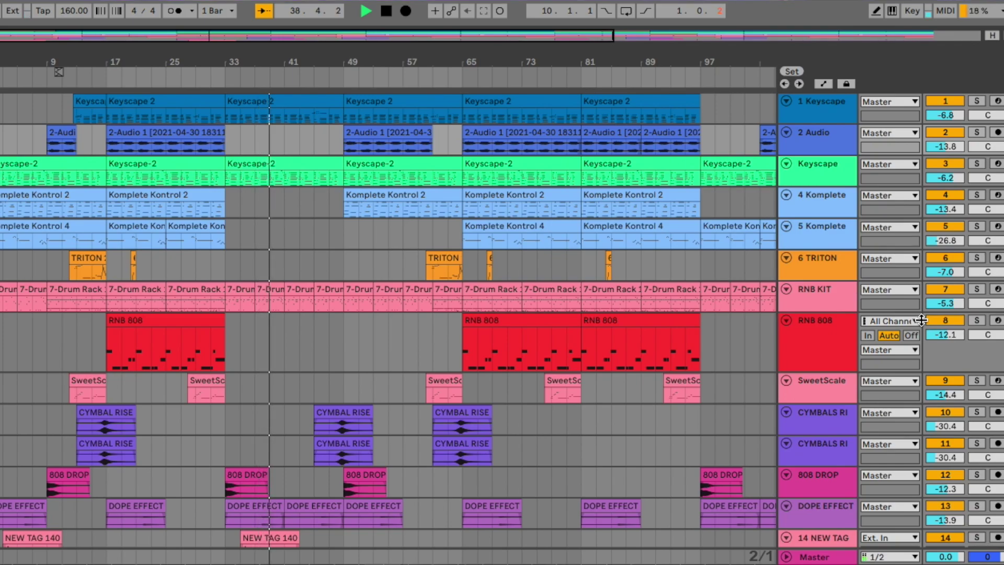
scroll(371, 508, "down", 3)
left_click(269, 490)
key("ctrl+d")
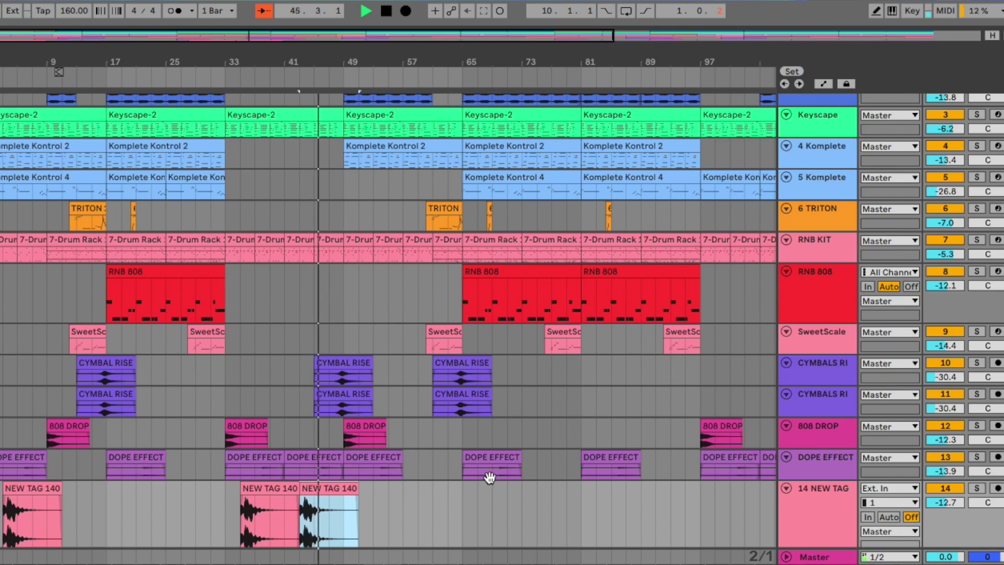
left_click(334, 496)
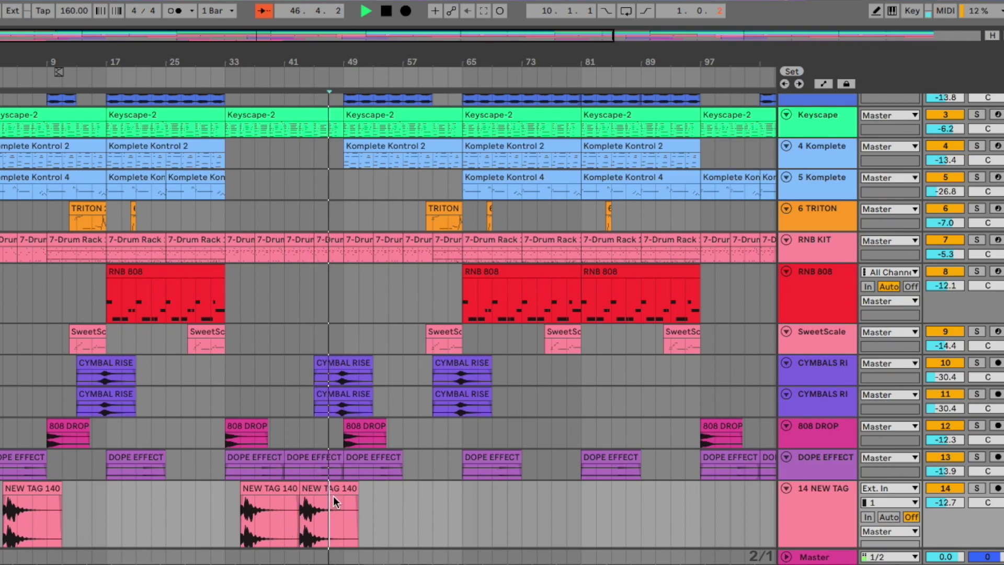
left_click(331, 491)
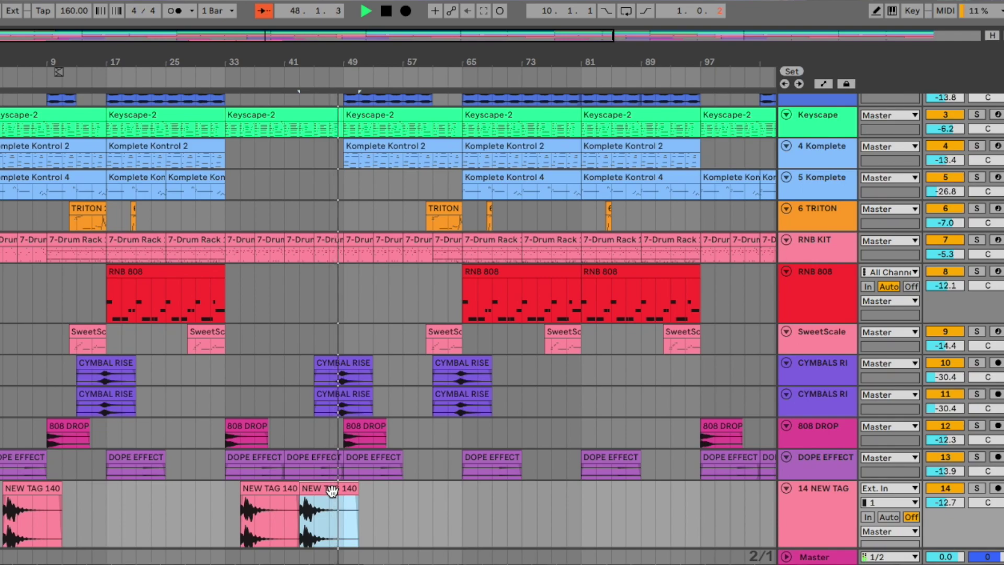
key("ctrl+d")
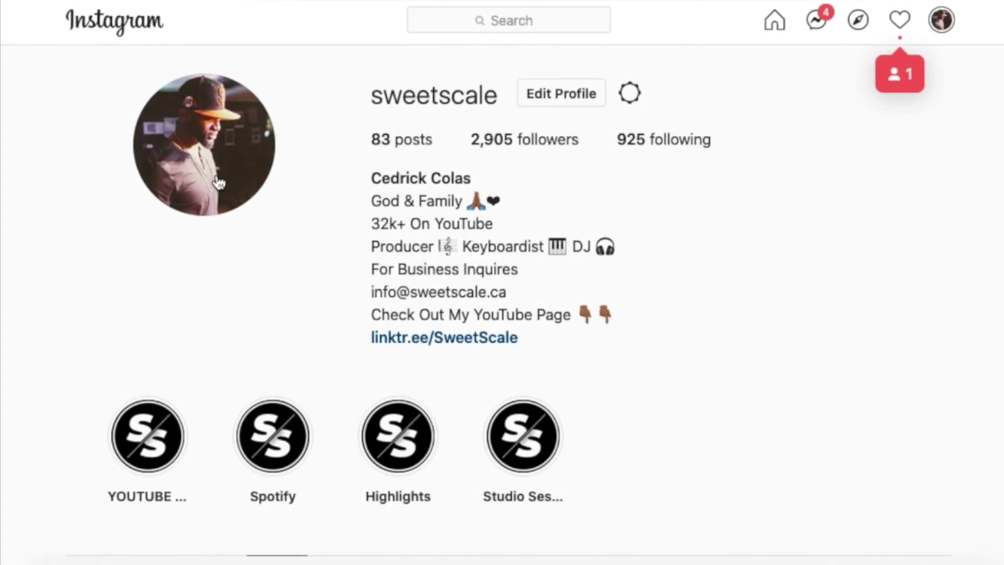
Switch to Instagram and look through the sweetscale profile's highlights and posts, including the Keyscape post
scroll(251, 211, "down", 8)
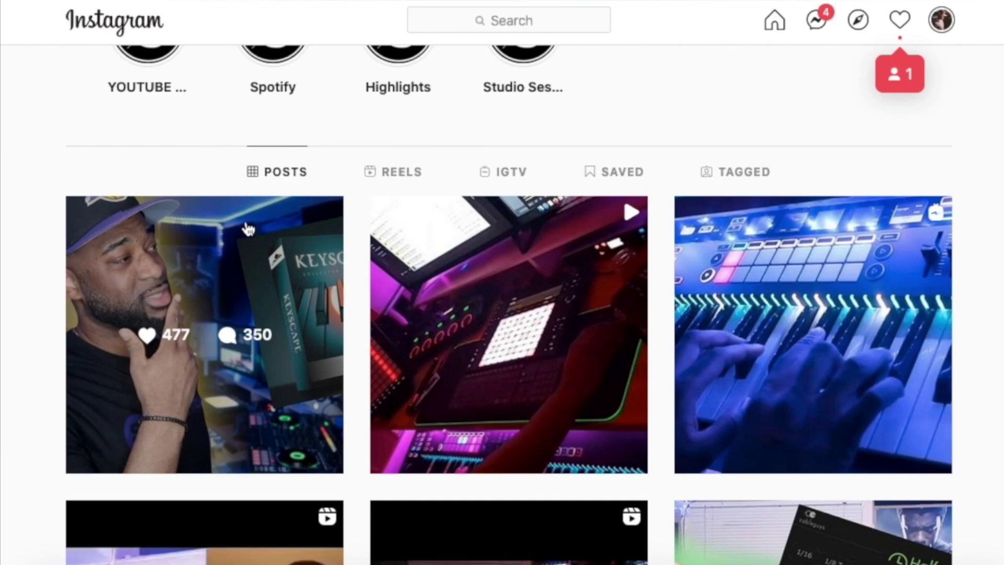
scroll(249, 262, "down", 2)
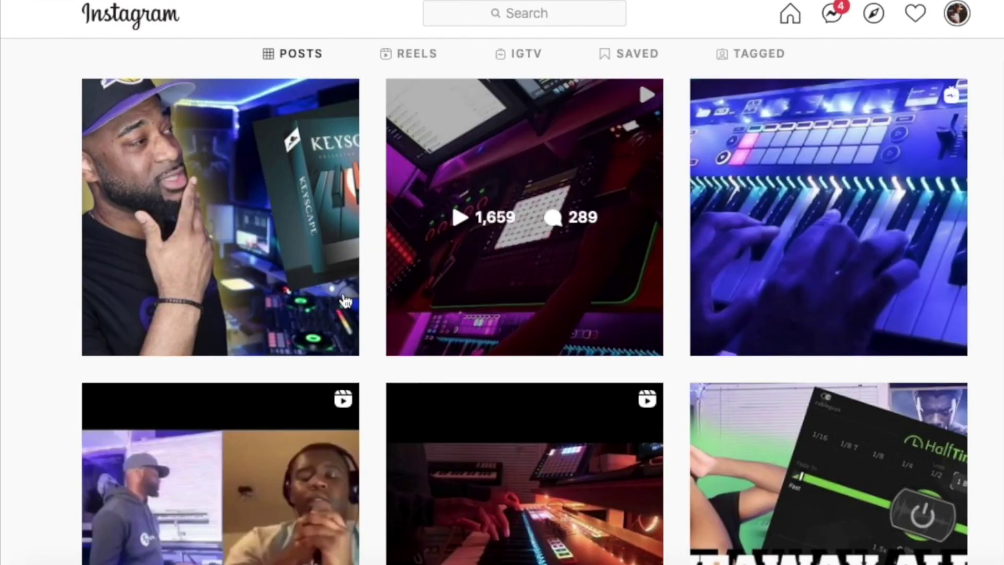
left_click(565, 251)
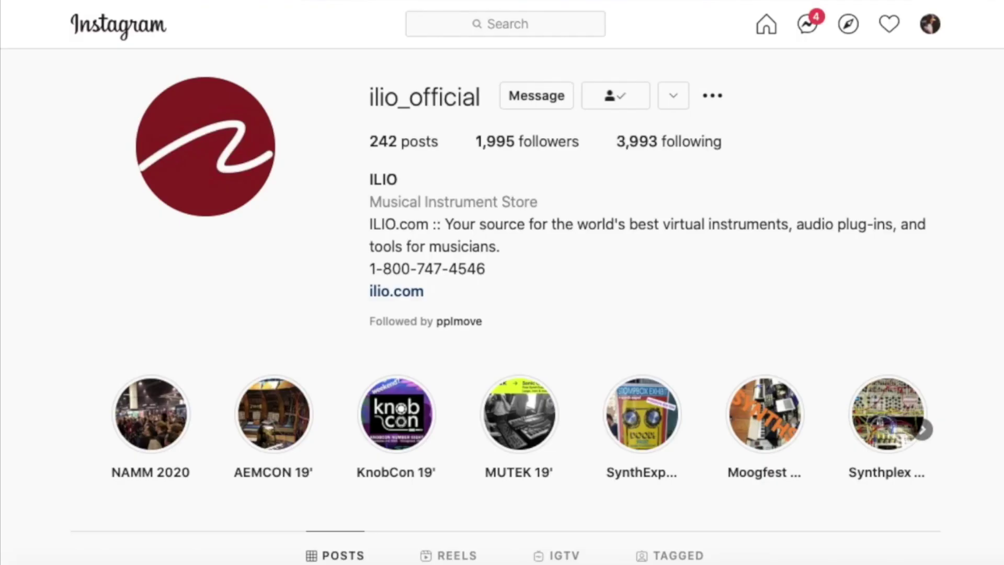
Find and open the Keyscape giveaway post on the ilio_official profile and look through its caption and comments
scroll(505, 309, "down", 6)
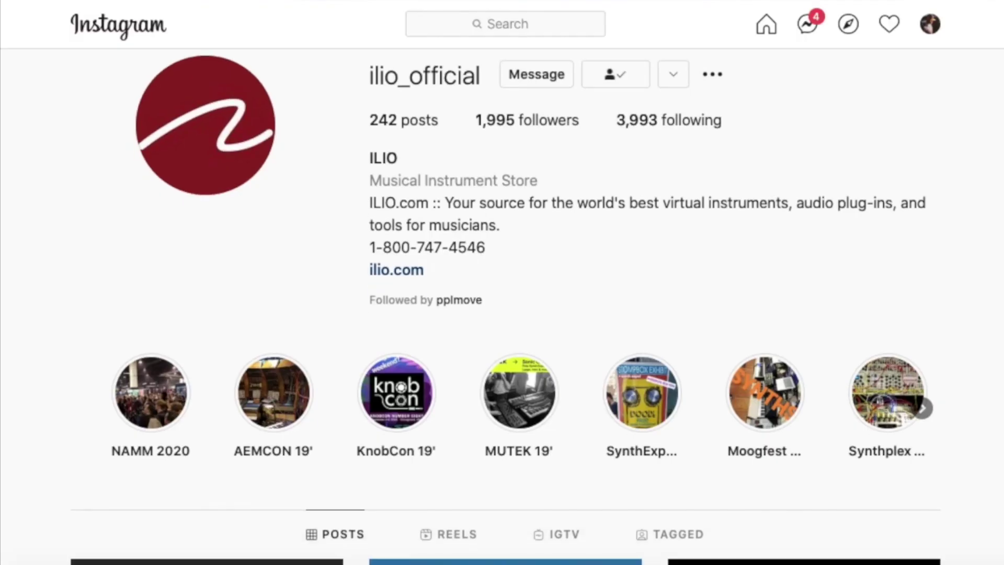
scroll(505, 308, "down", 6)
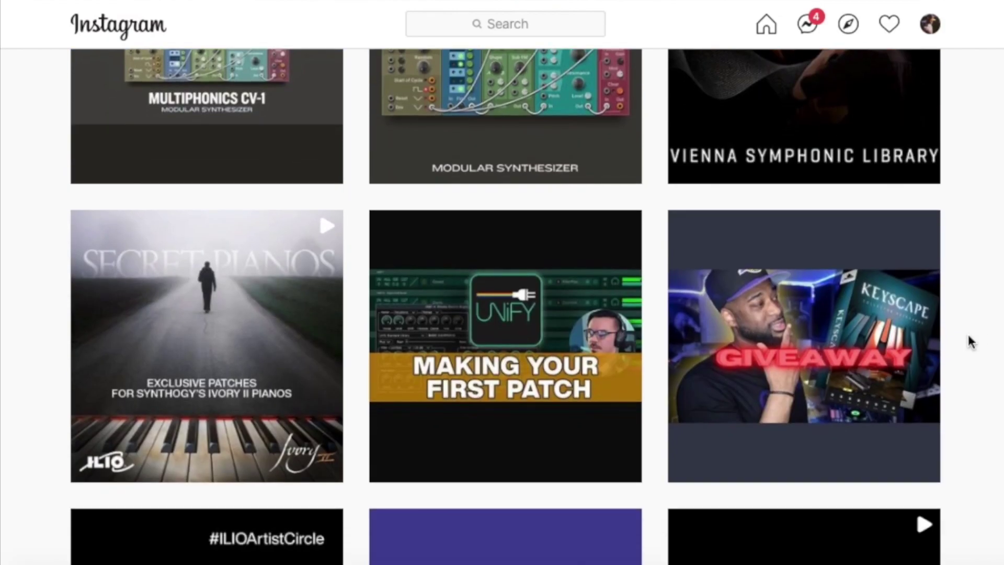
left_click(892, 349)
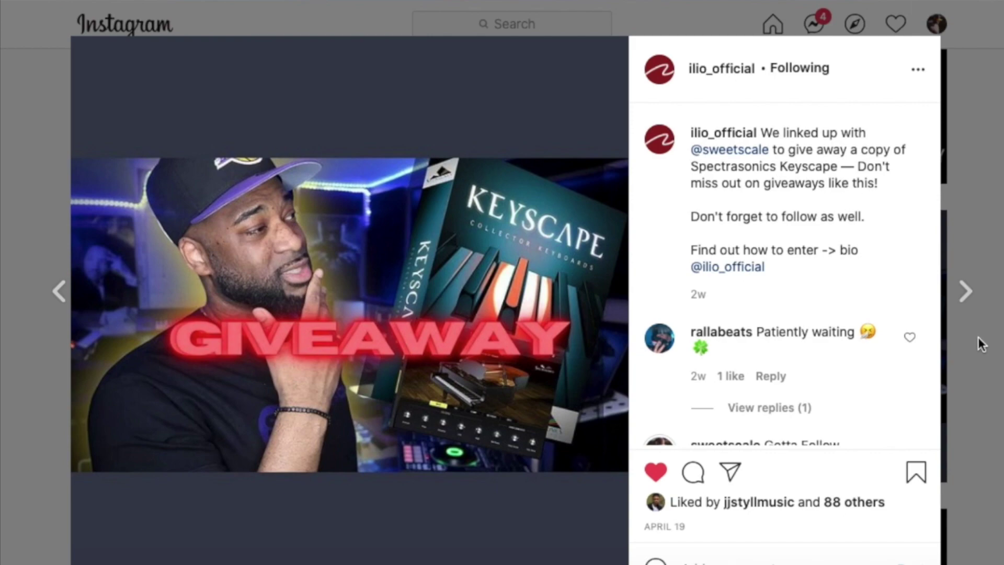
scroll(944, 336, "down", 2)
scroll(887, 335, "down", 1)
scroll(884, 335, "down", 2)
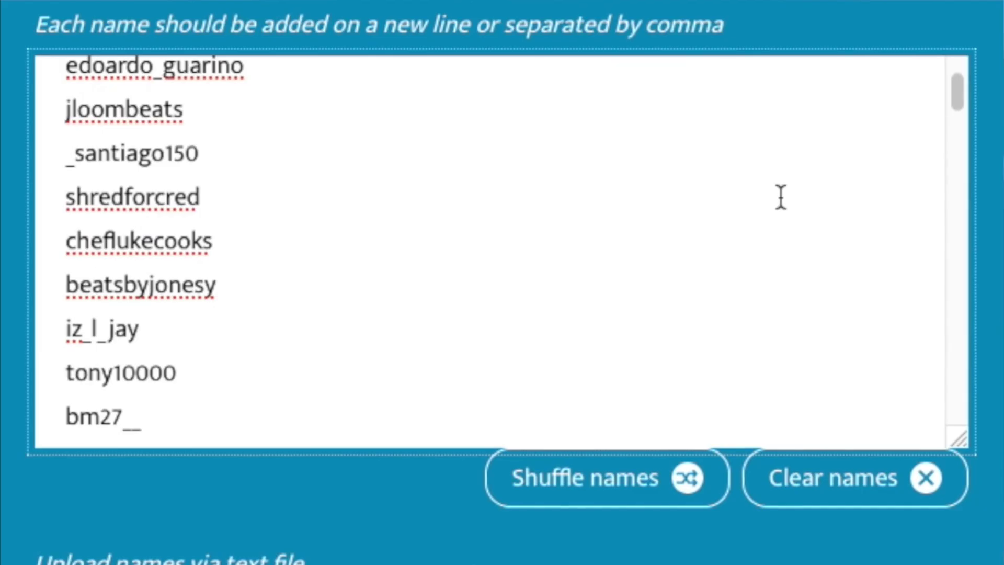
Switch to the commentpicker.com random name picker, review the list of entrants, and draw a random winner
scroll(781, 198, "down", 3)
scroll(788, 203, "down", 10)
scroll(840, 213, "up", 10)
scroll(857, 209, "down", 4)
scroll(890, 217, "down", 5)
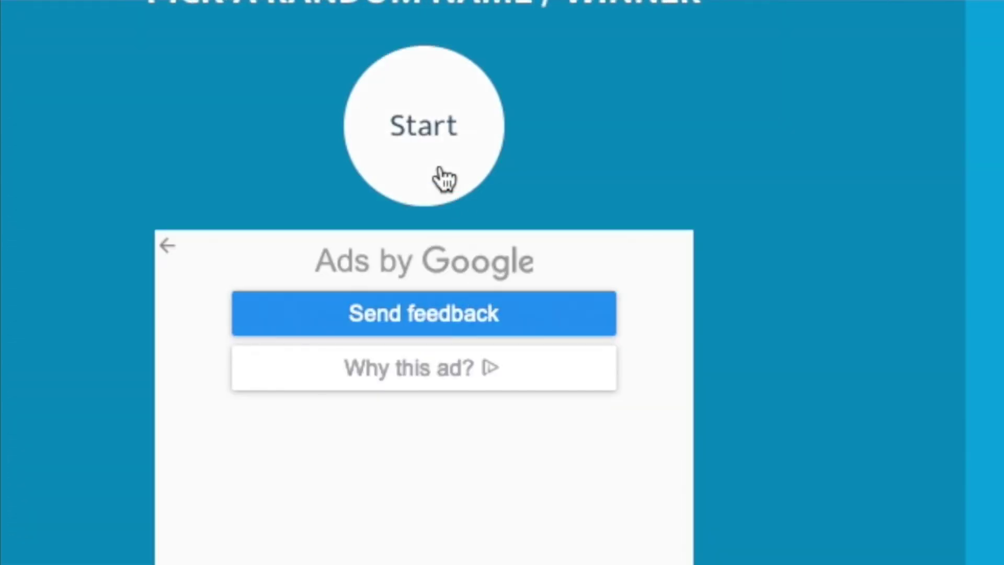
left_click(441, 179)
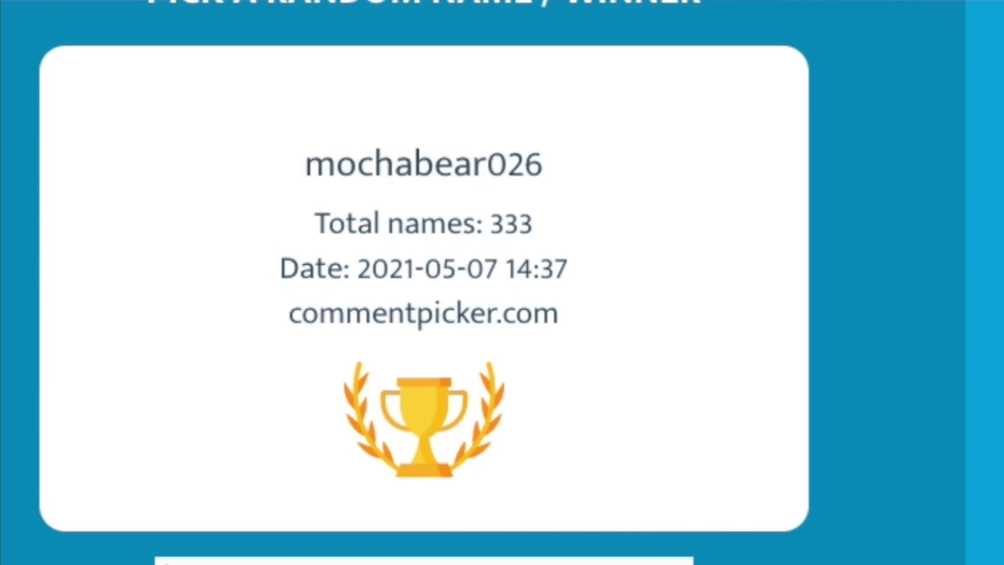